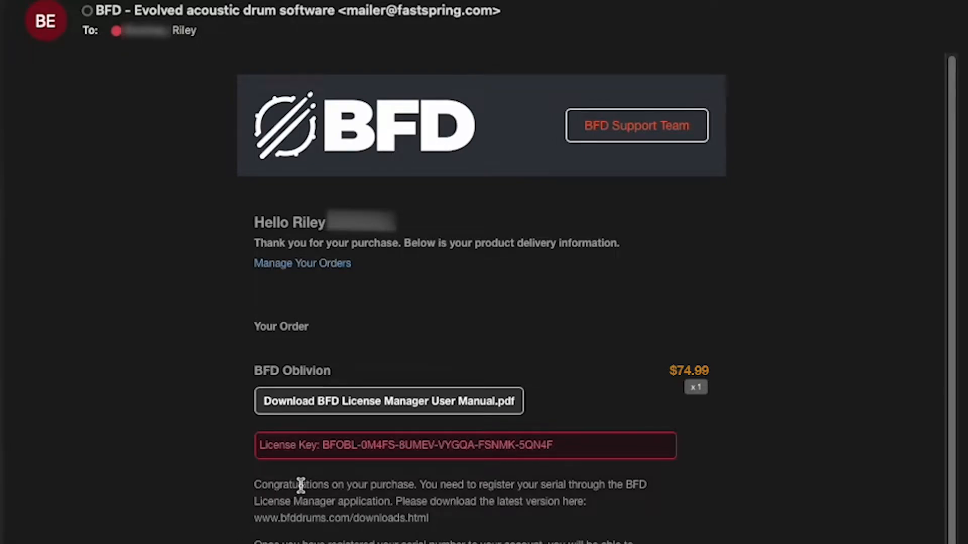
- Copy the BFD Oblivion license key from the purchase e-mail and register it as a product serial in BFD License Manager
left_click_drag(324, 446, 556, 450)
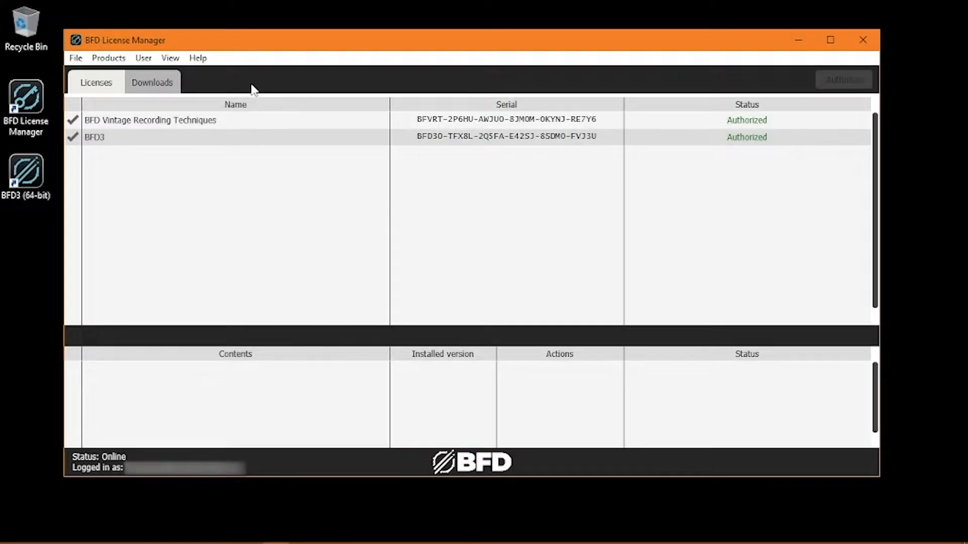
left_click(109, 59)
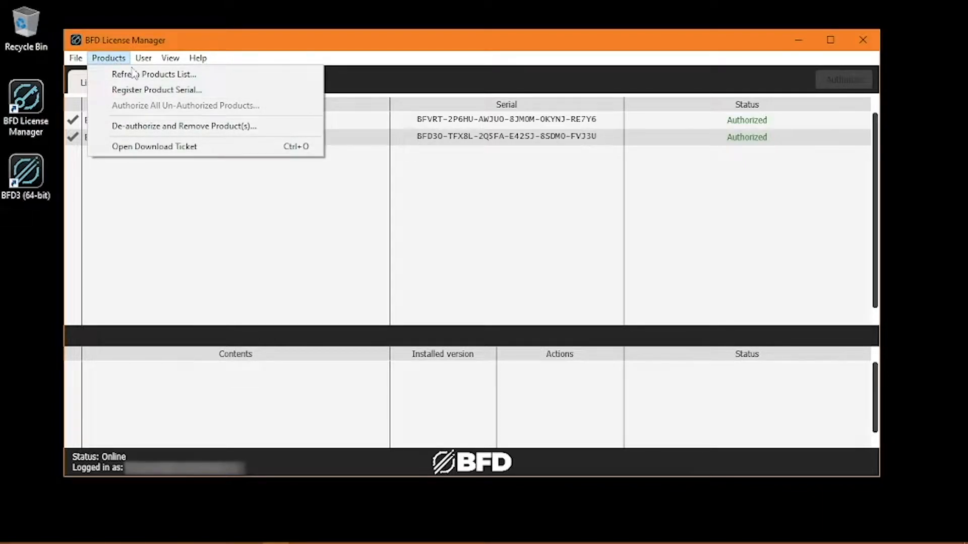
left_click(200, 90)
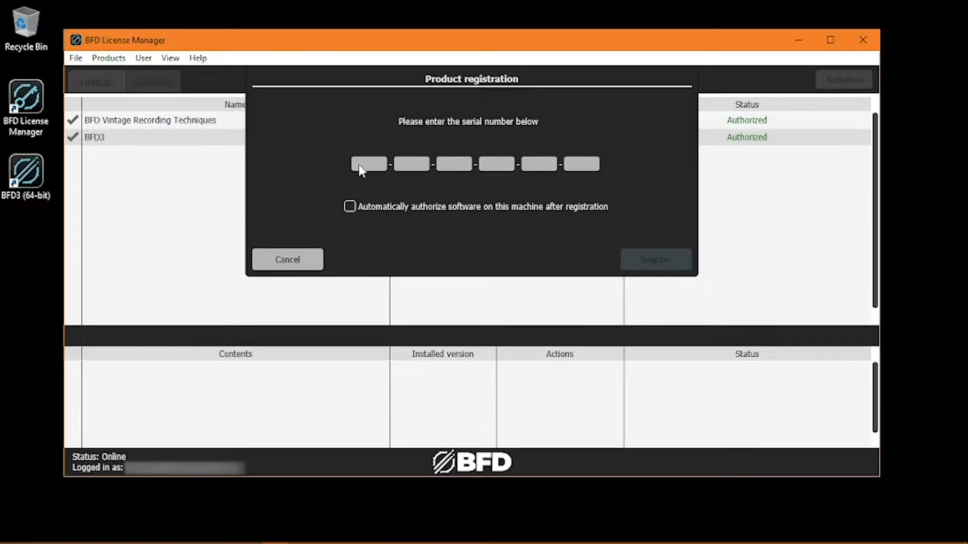
key("ctrl+v")
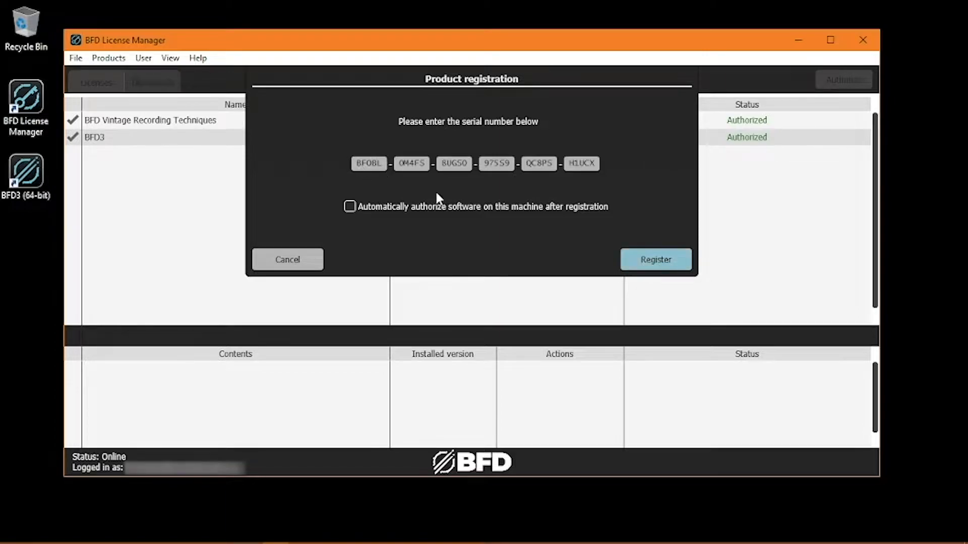
left_click(654, 262)
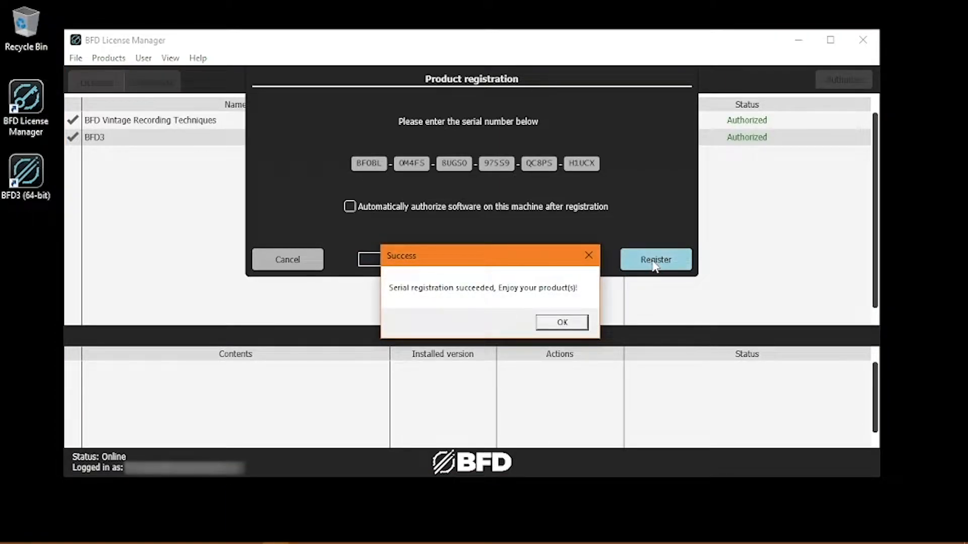
key("Return")
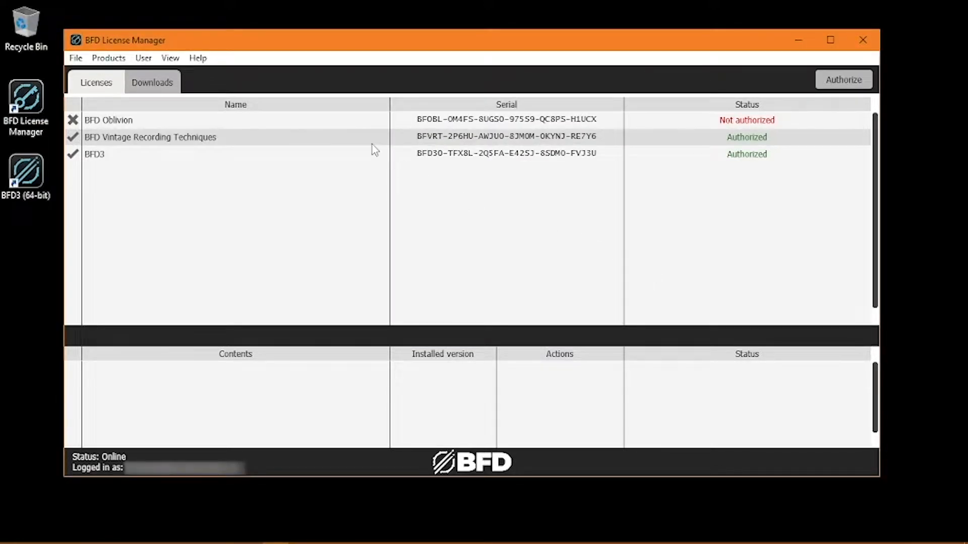
- Authorize the BFD Oblivion license on this computer
left_click(312, 121)
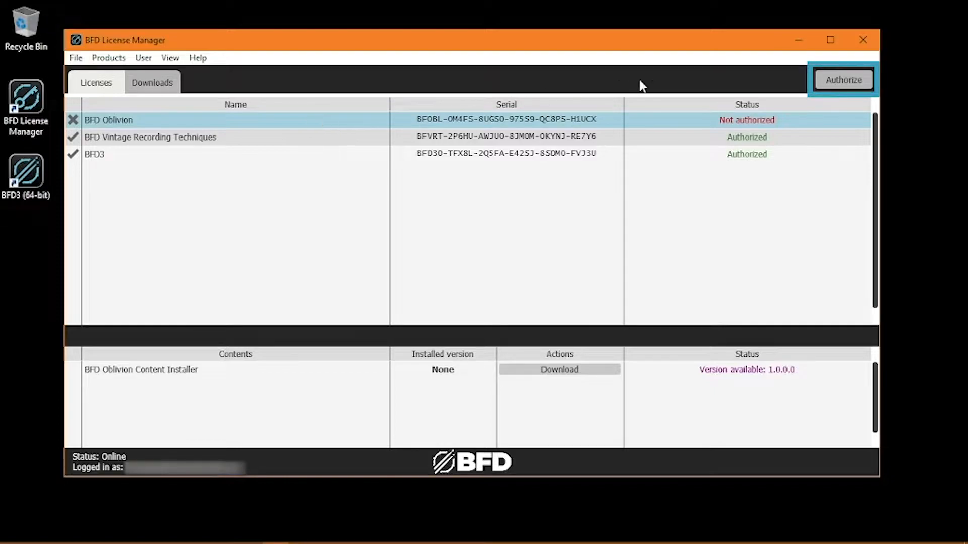
left_click(841, 85)
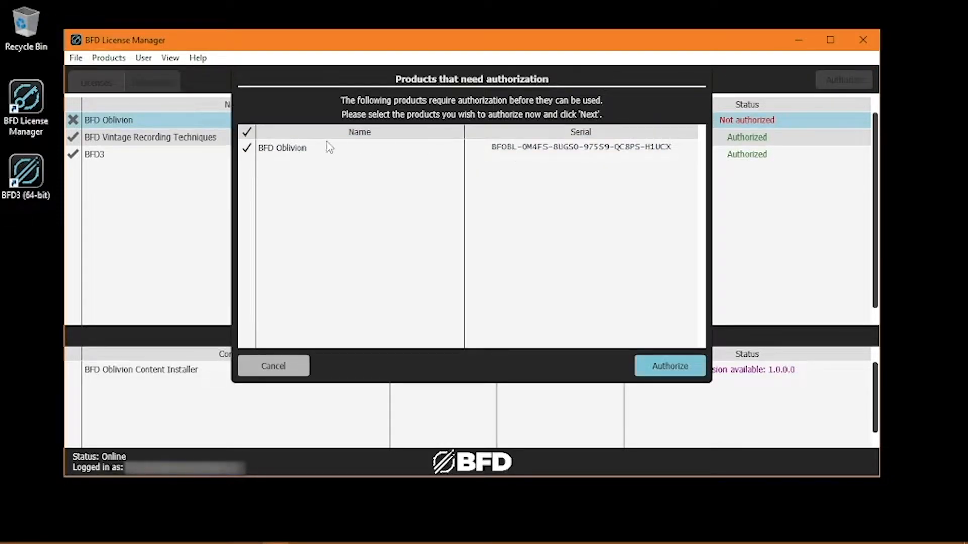
left_click(675, 367)
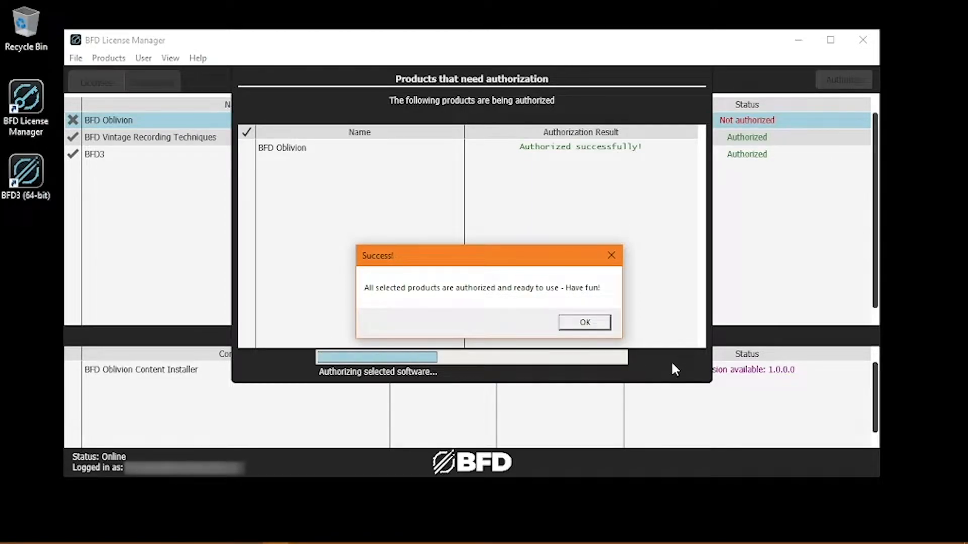
key("Return")
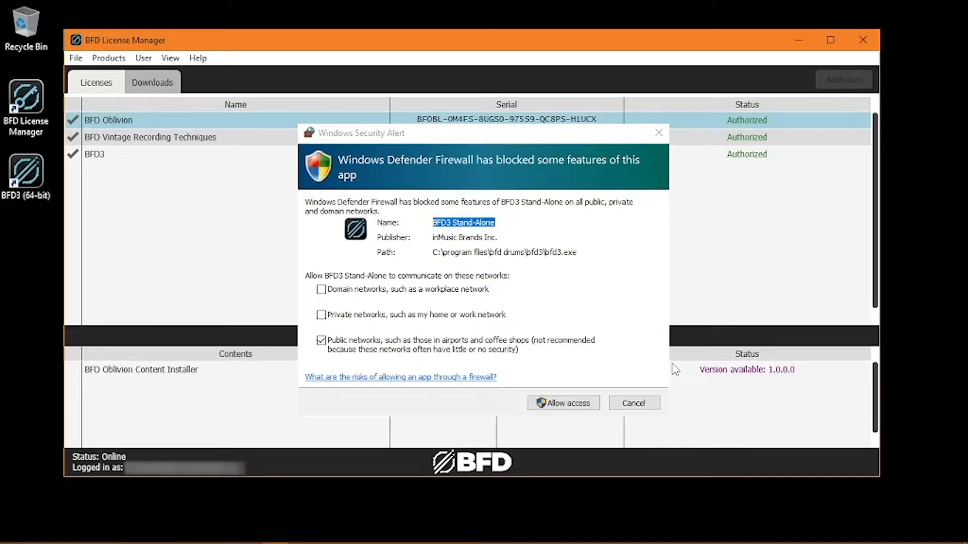
- Allow BFD3 Stand-Alone through Windows Defender Firewall on domain, private and public networks
left_click(321, 290)
left_click(321, 314)
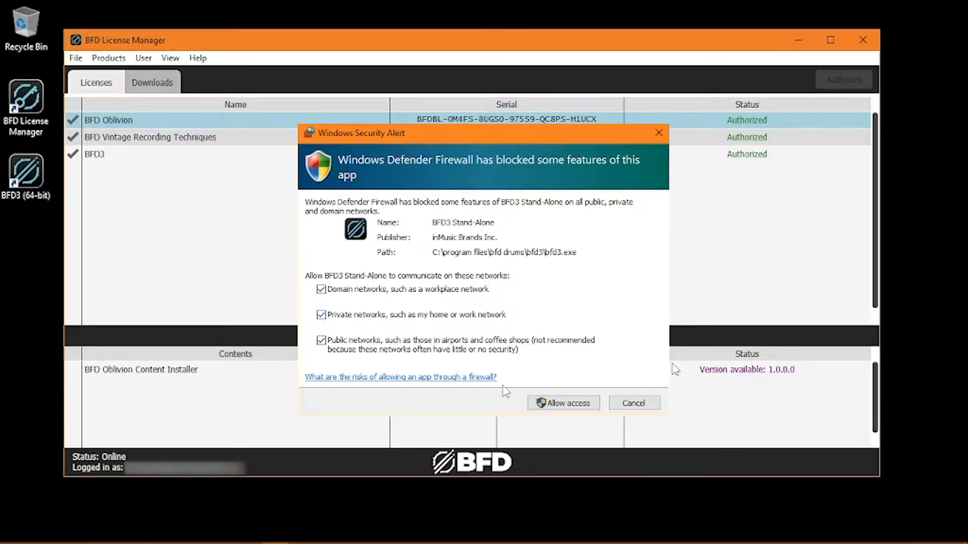
left_click(555, 407)
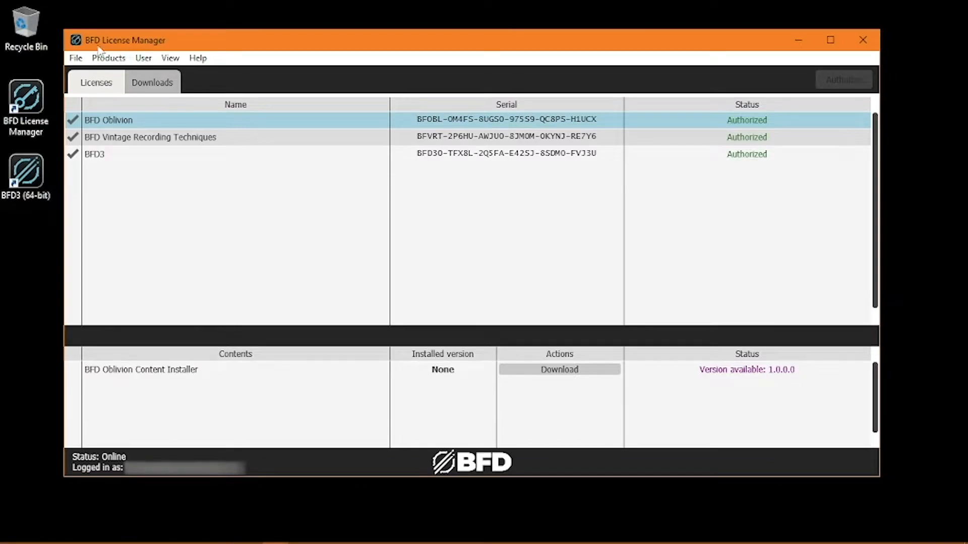
- Check the download location in the license manager's preferences and close them
left_click(75, 59)
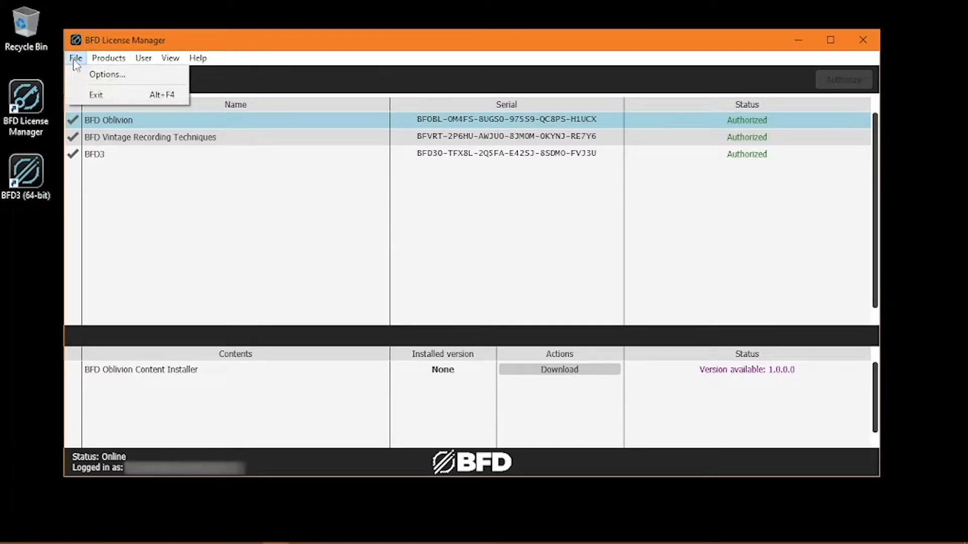
left_click(117, 74)
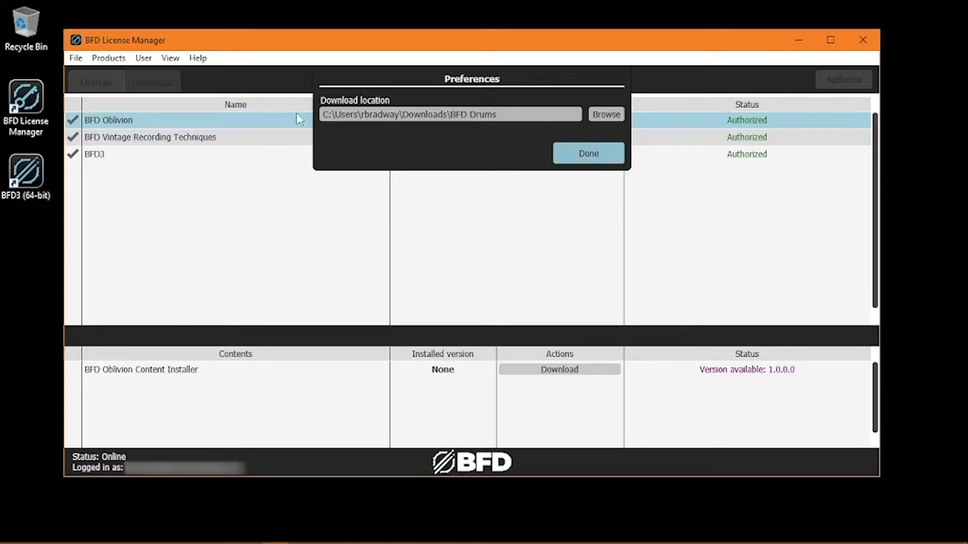
left_click(601, 150)
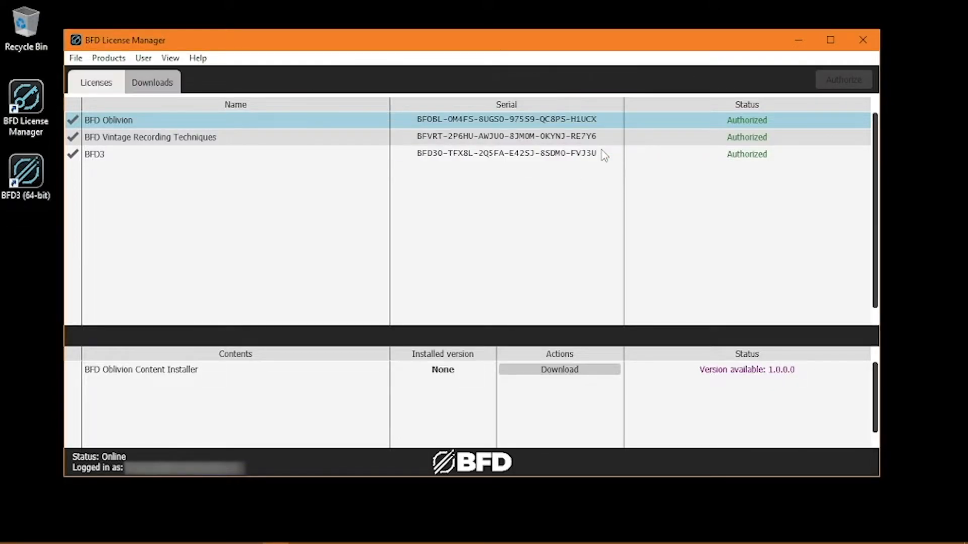
- Examine the folders on Local Disk (C:) in File Explorer, including BFD Content, and close the window
left_click(64, 537)
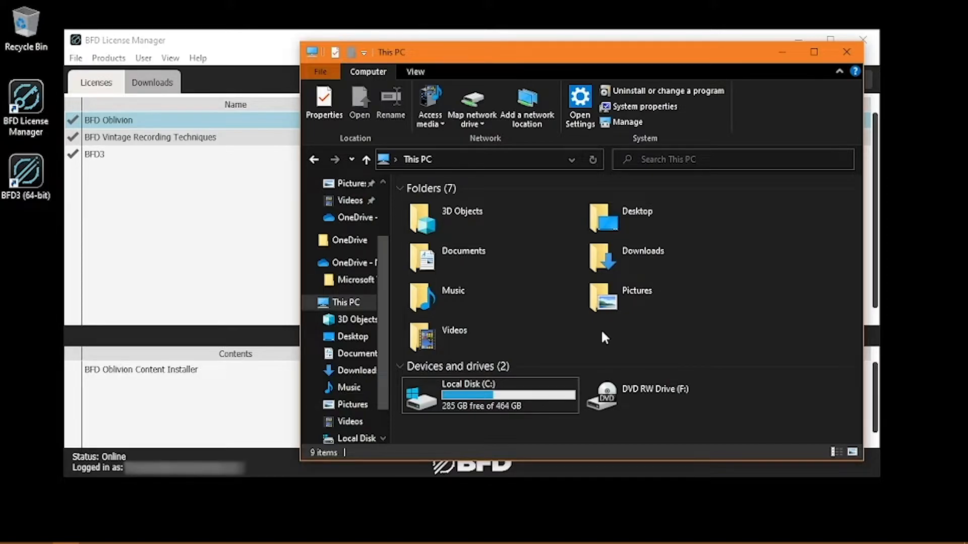
double_click(496, 398)
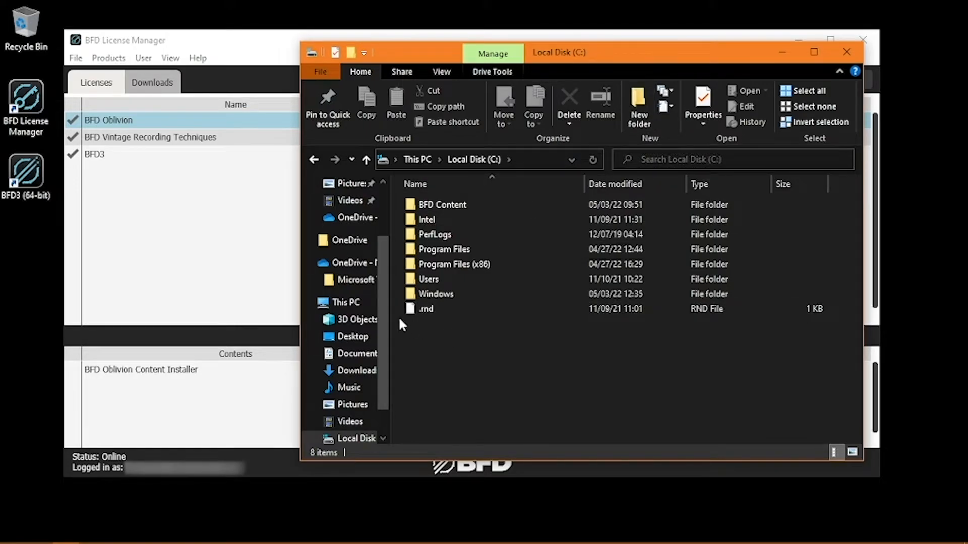
scroll(381, 328, "down", 1)
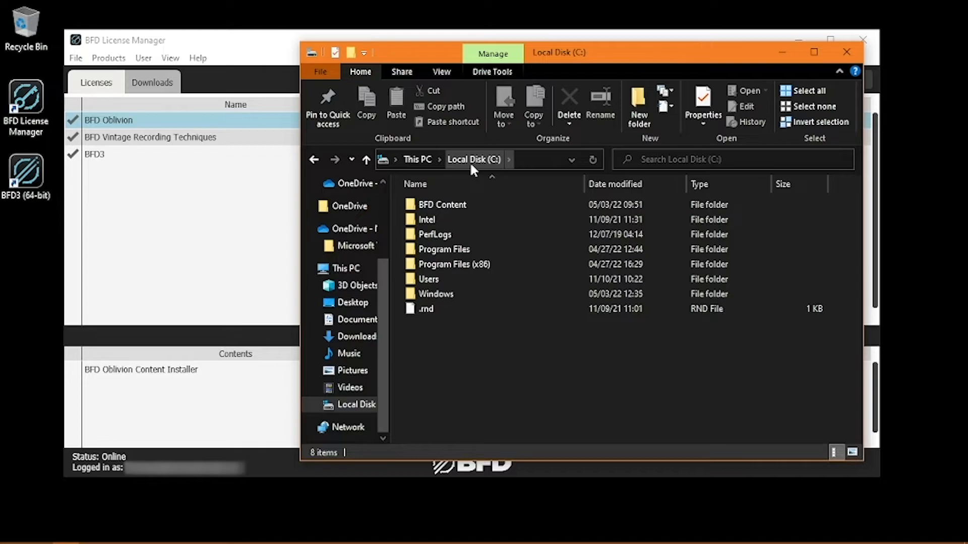
left_click(856, 50)
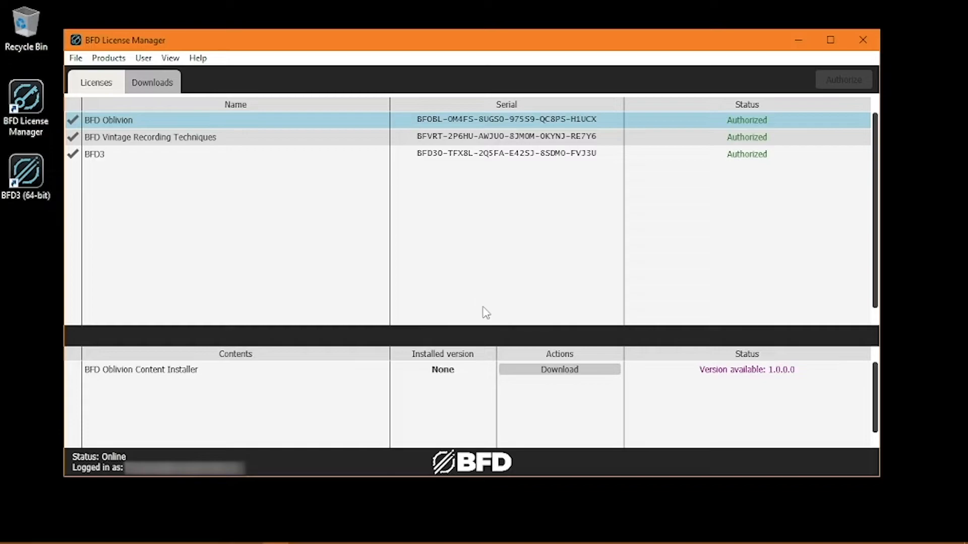
- Download the BFD Oblivion content and launch BFD Oblivion Installer from the downloaded folder
left_click(567, 373)
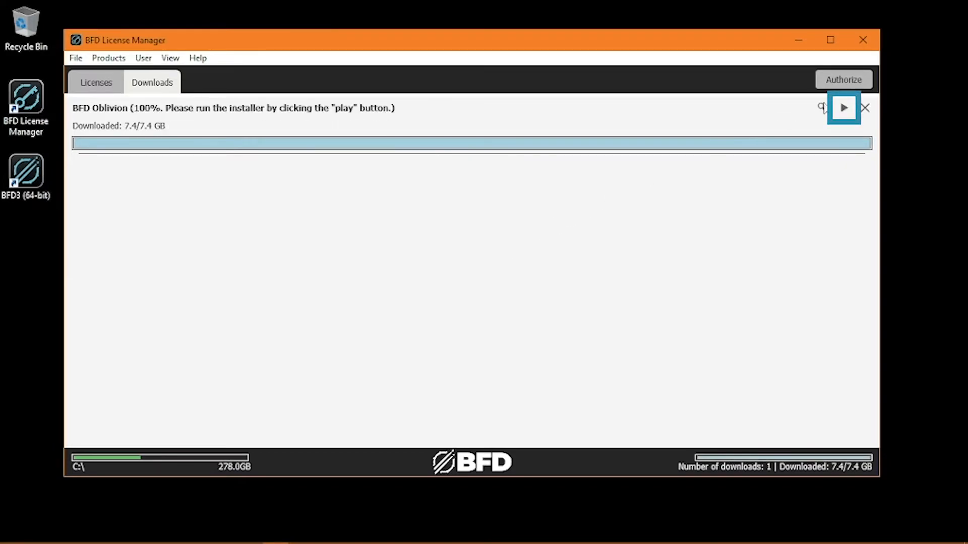
left_click(844, 107)
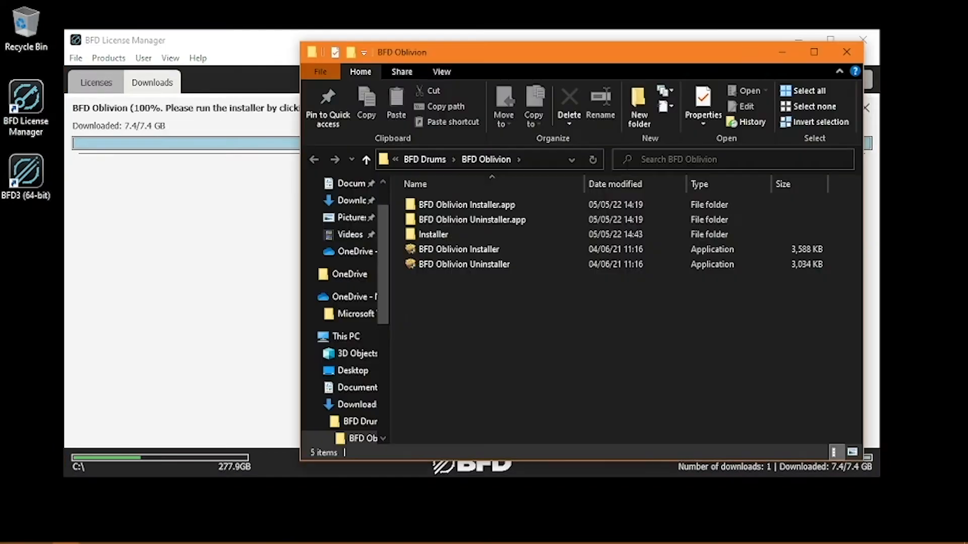
double_click(518, 248)
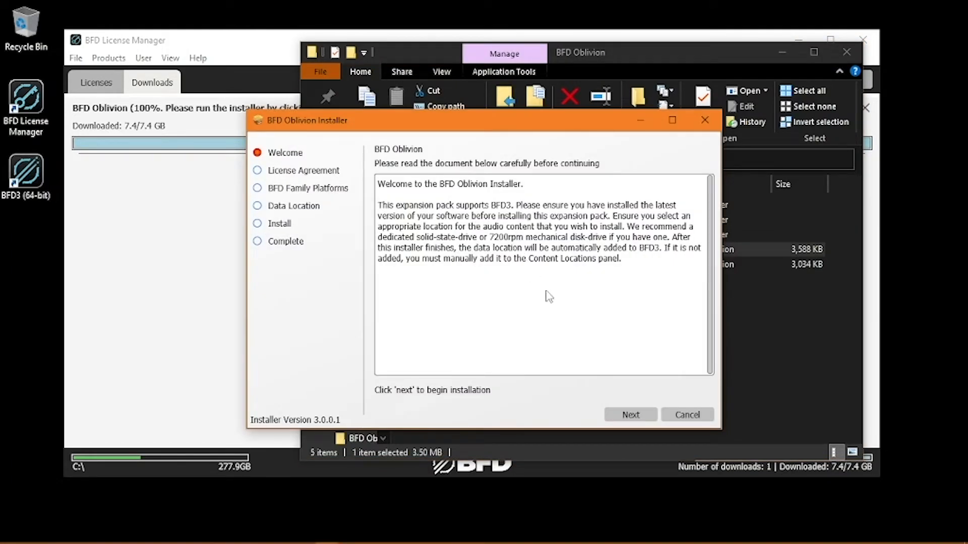
- Accept the installer's license agreement and choose BFD3 ONLY as the platform to install to
left_click(631, 415)
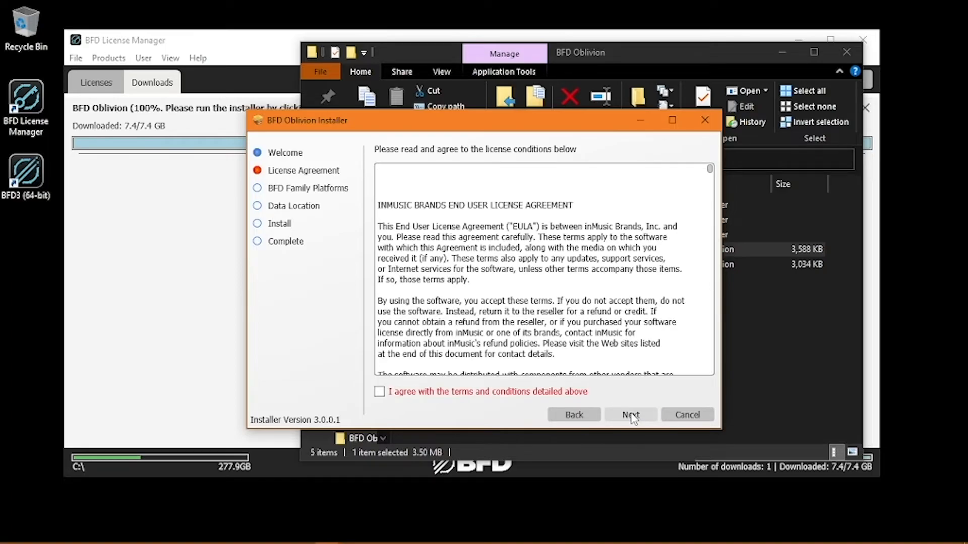
left_click(379, 392)
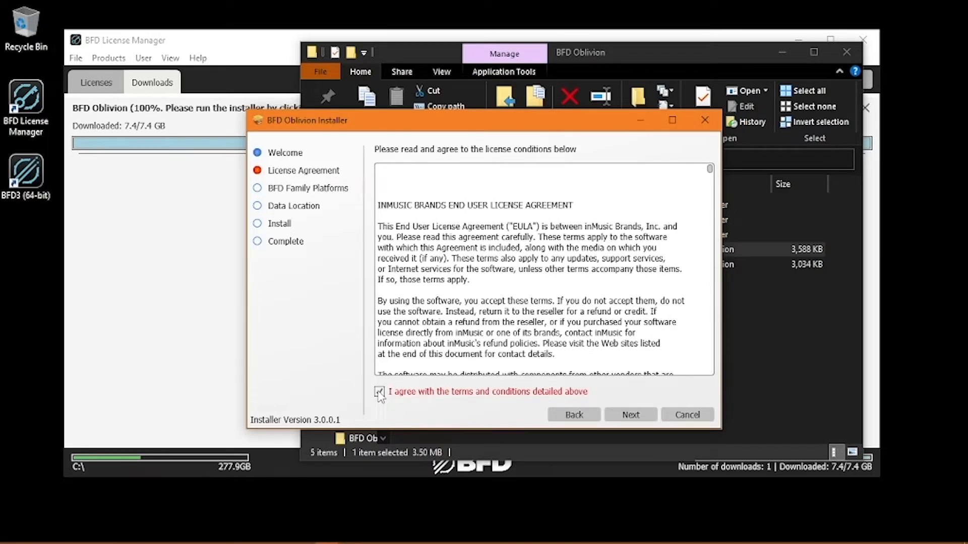
left_click(630, 415)
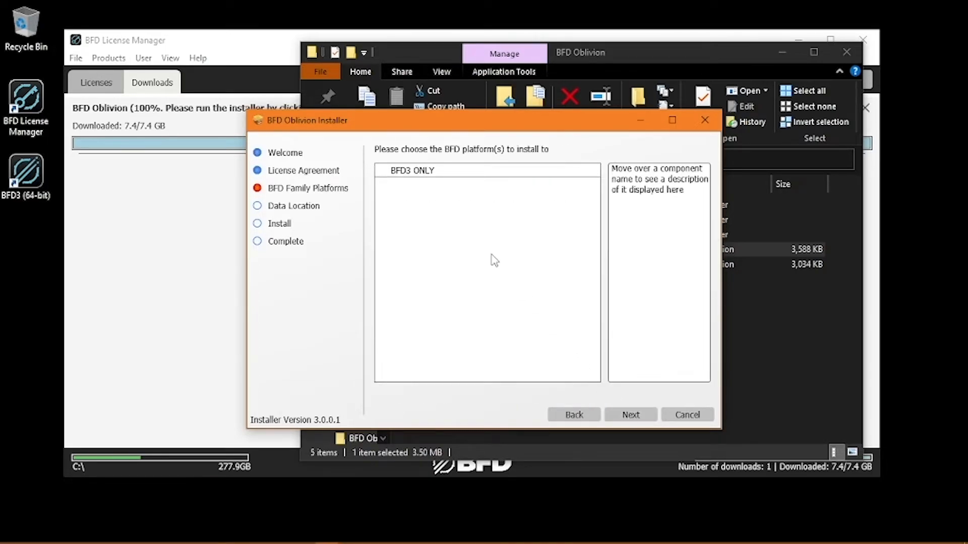
mouse_move(438, 176)
left_click(437, 172)
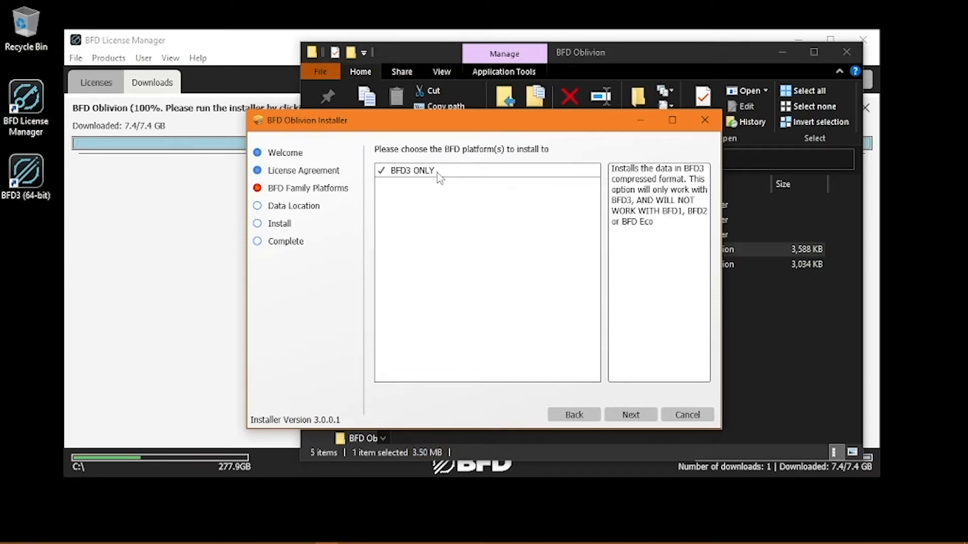
left_click(631, 413)
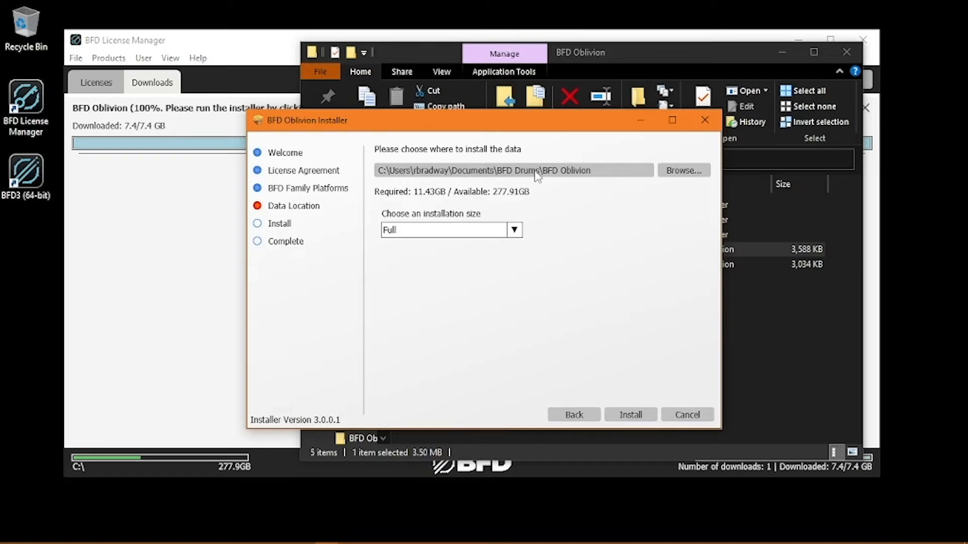
- Set the data installation location to the BFD Content folder on Local Disk (C:)
left_click(684, 171)
left_click(388, 283)
scroll(578, 272, "down", 2)
left_click(401, 268)
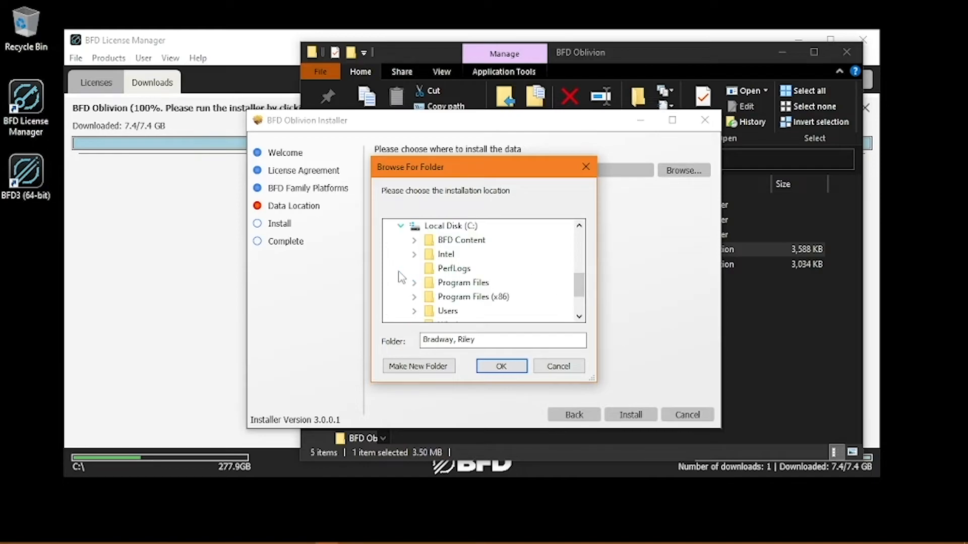
left_click(462, 242)
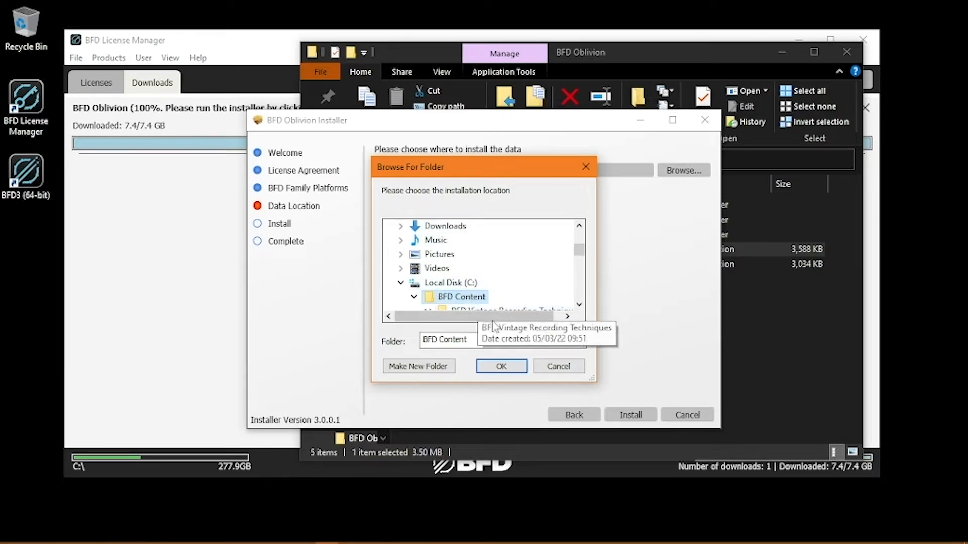
left_click(501, 366)
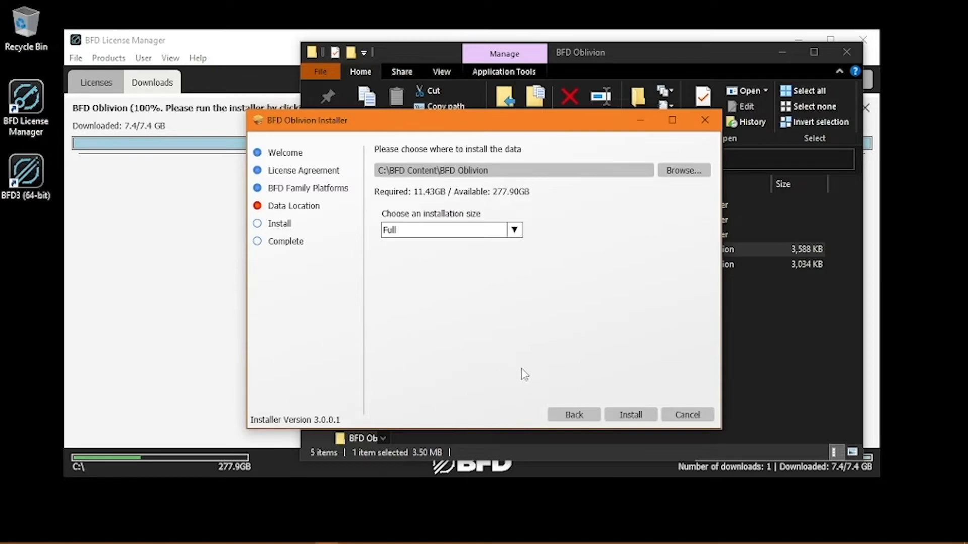
- Run the full BFD Oblivion installation, creating the missing destination folder, and remove the completed download from the license manager
left_click(633, 417)
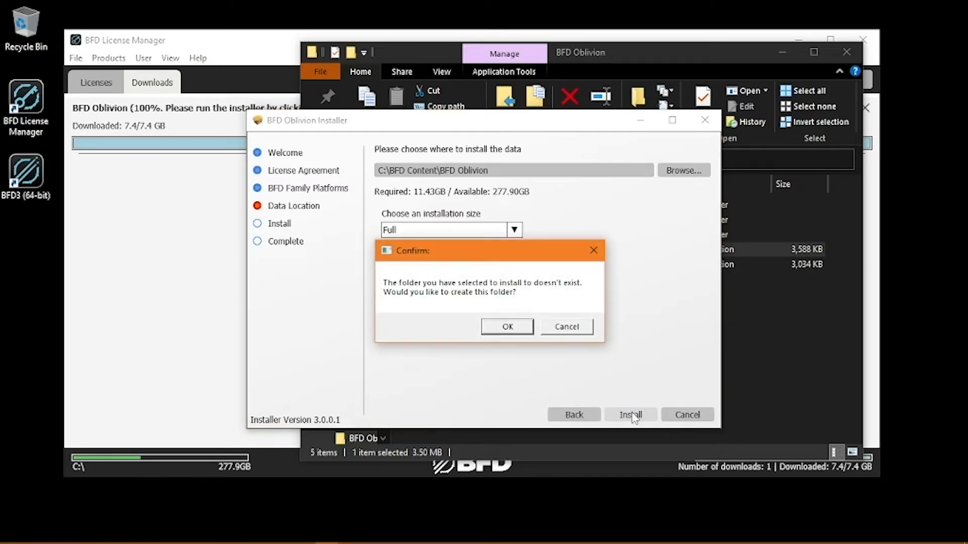
left_click(508, 328)
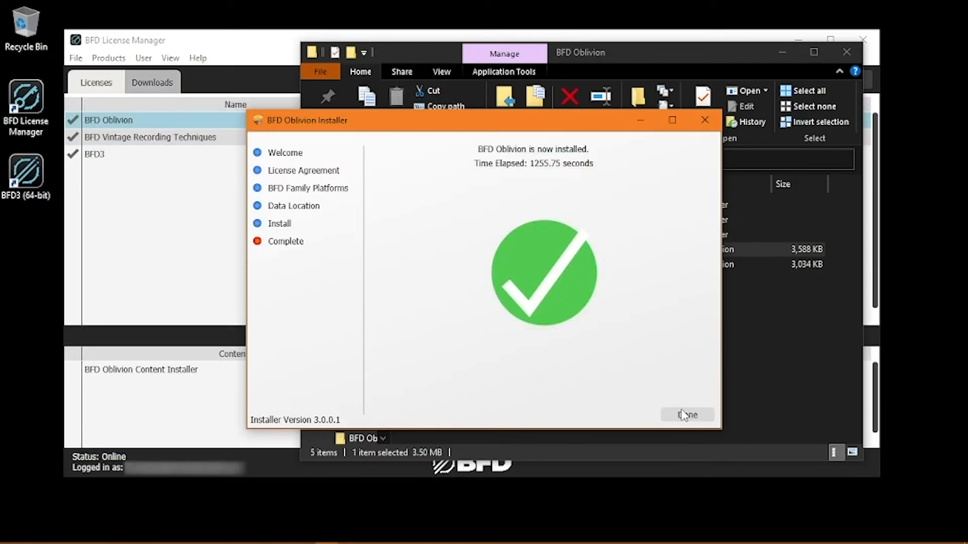
left_click(686, 416)
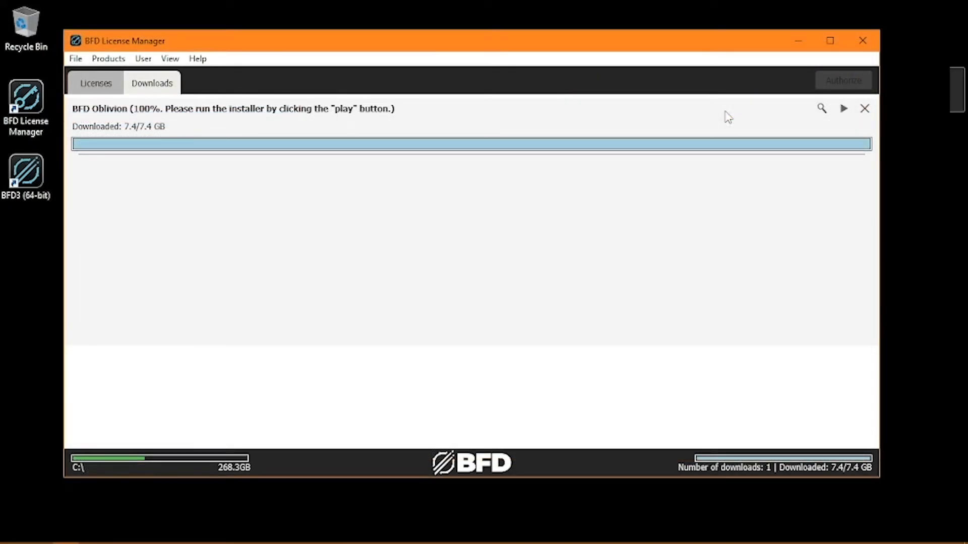
left_click(865, 110)
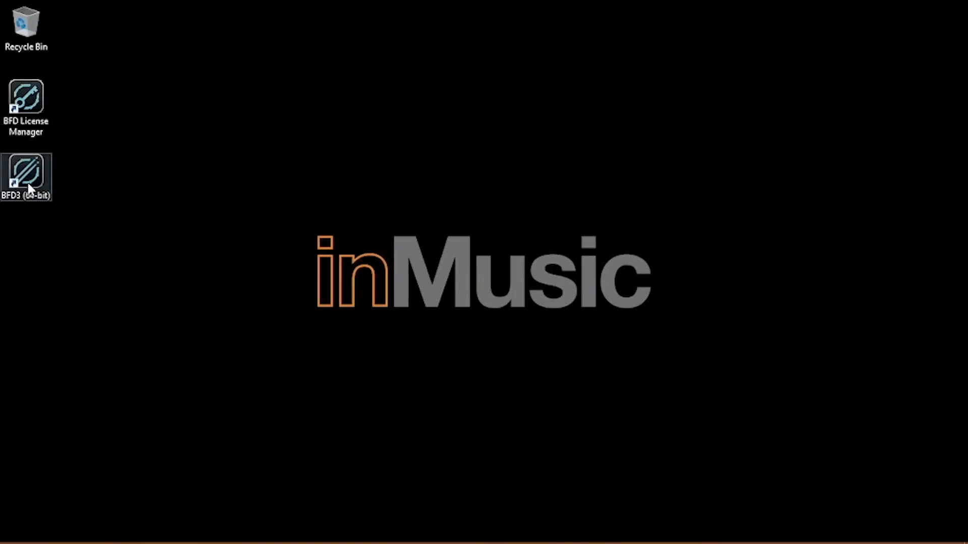
- Launch BFD3 and let it scan and set up the newly installed content
double_click(35, 174)
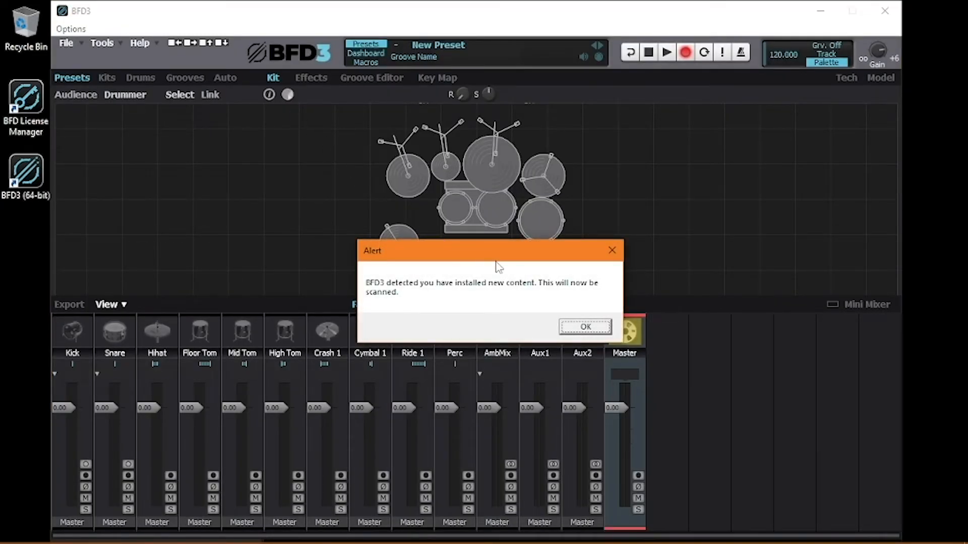
left_click(584, 327)
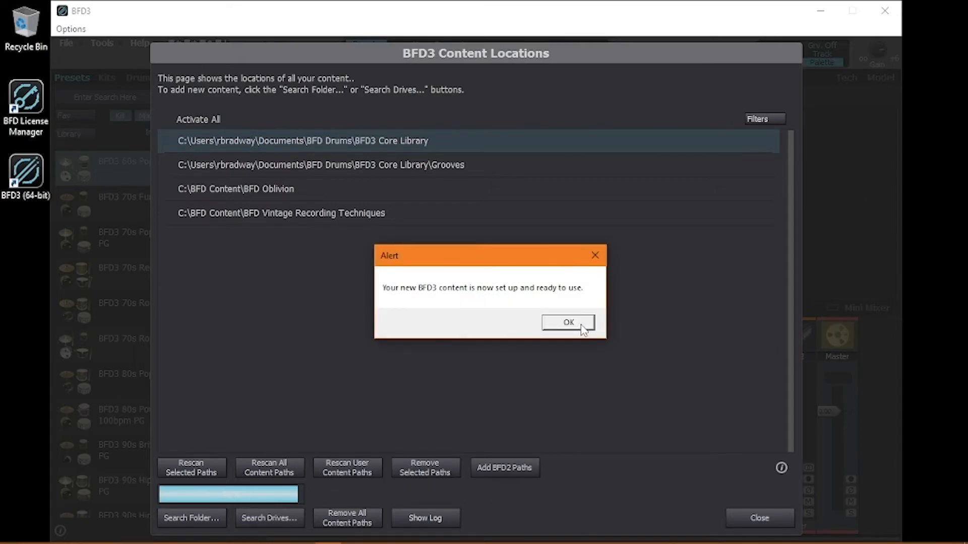
left_click(581, 325)
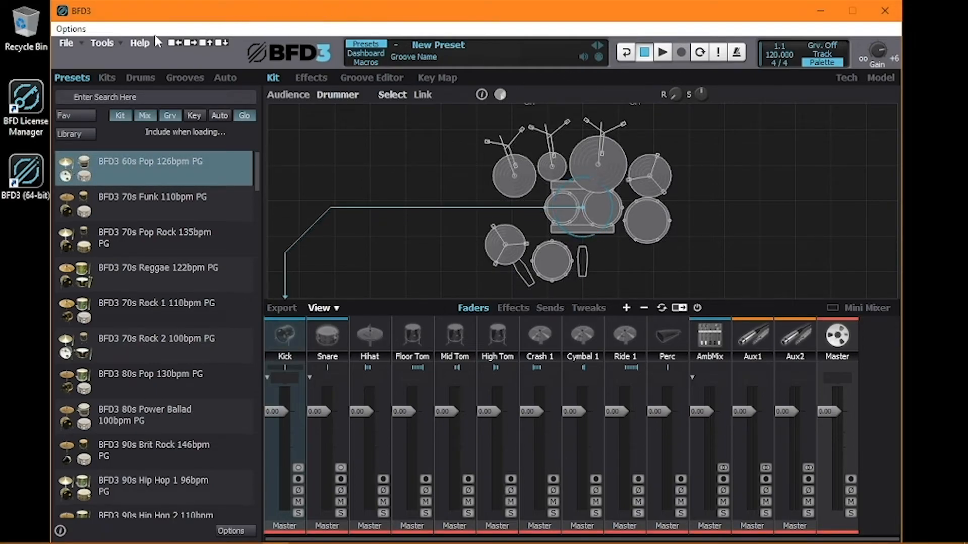
- Search the BFD Content folder on Local Disk (C:) for content from BFD3's content locations setup
left_click(111, 42)
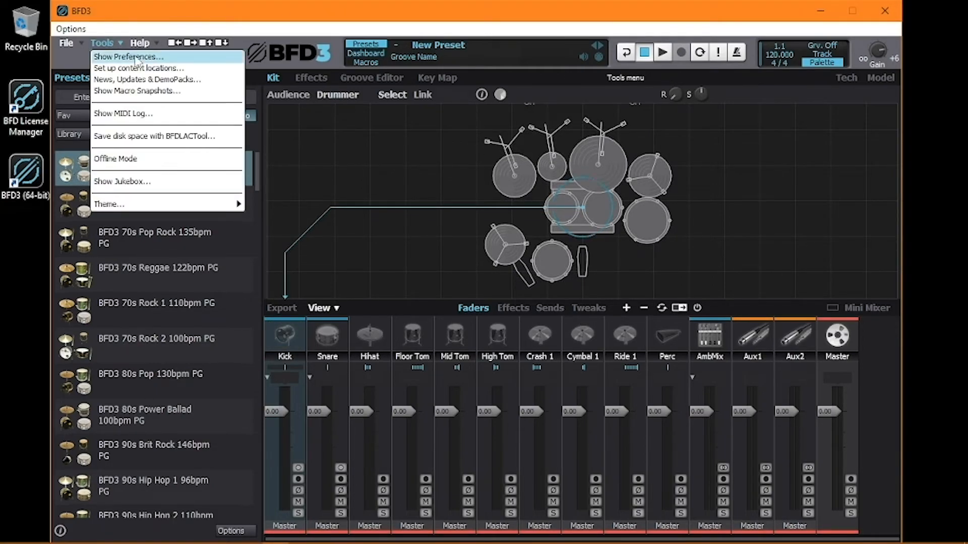
left_click(167, 69)
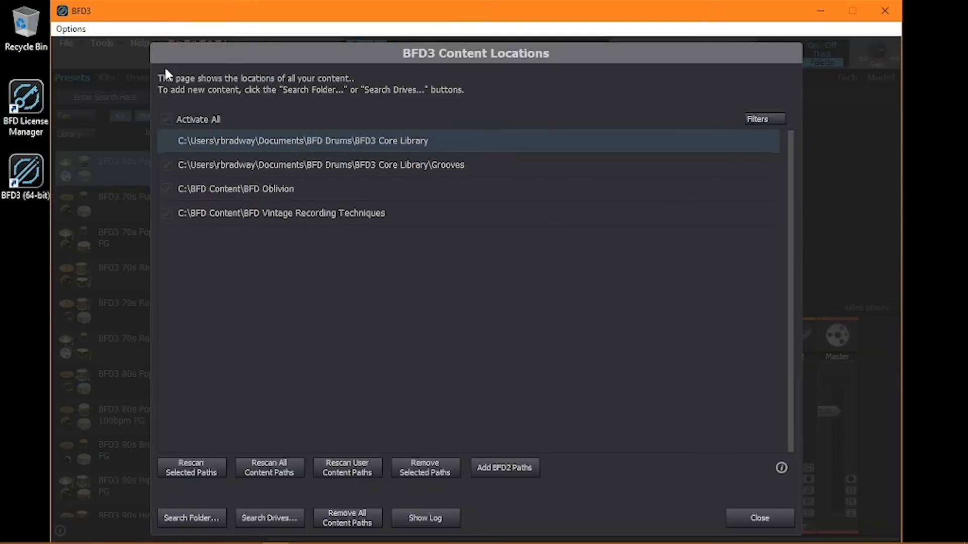
left_click(204, 516)
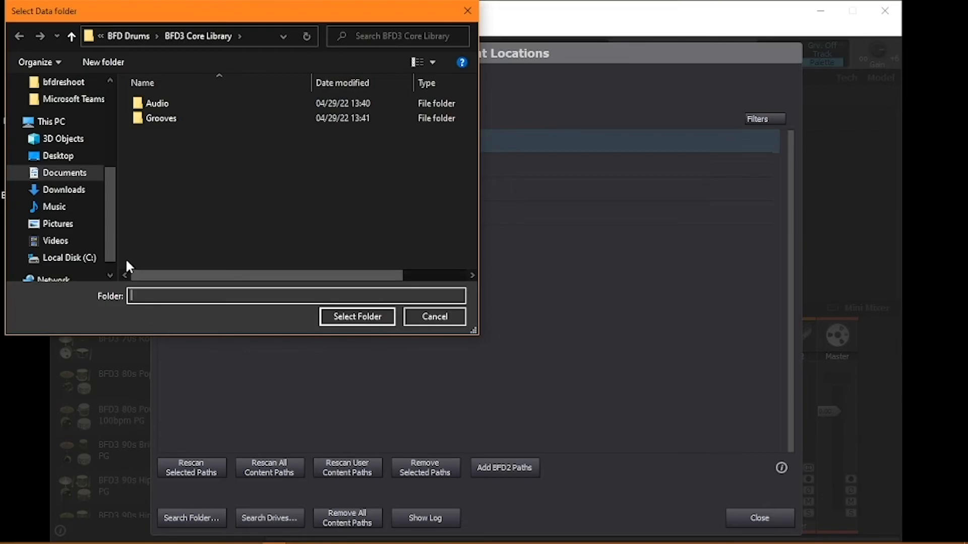
left_click(71, 259)
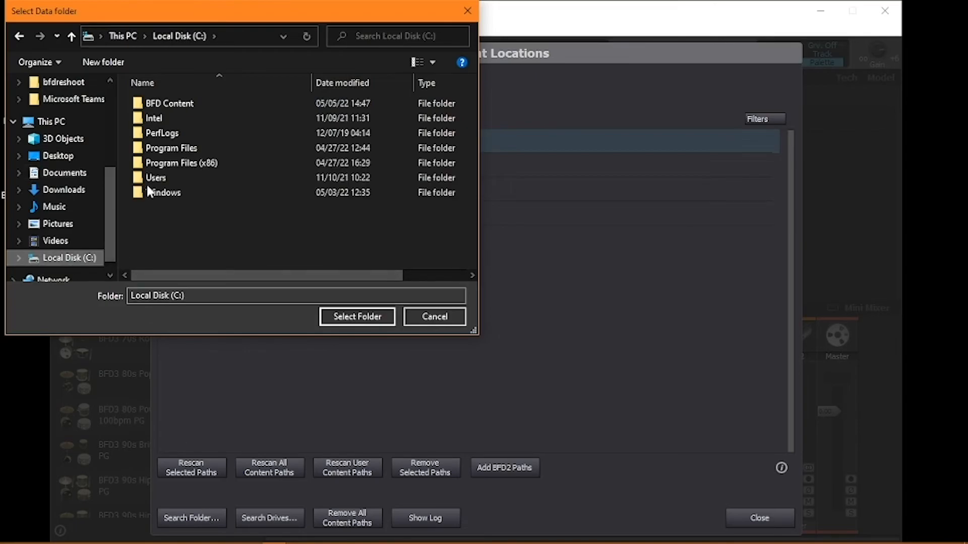
left_click(226, 103)
left_click(354, 317)
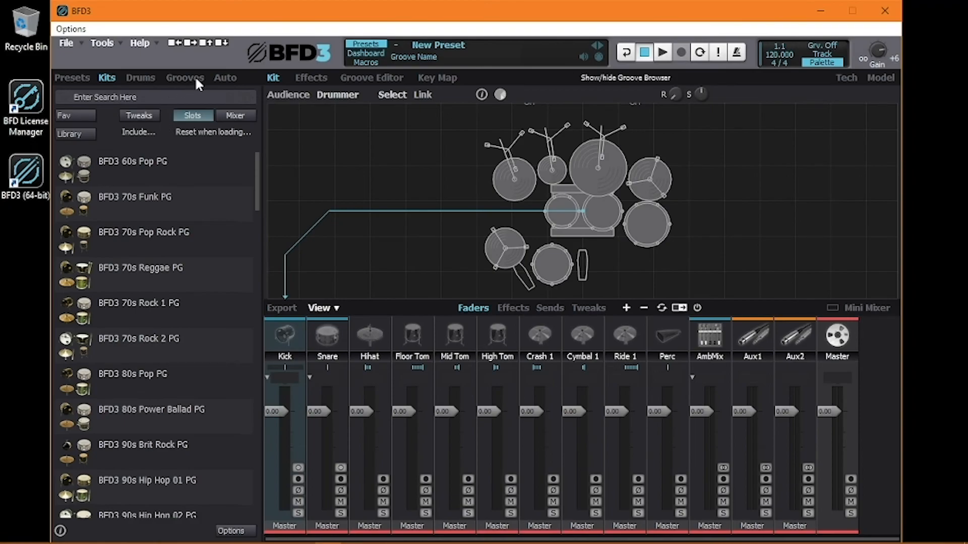
- Browse the groove, drum and kit browsers for the loaded content and open the library filter for kits
left_click(197, 81)
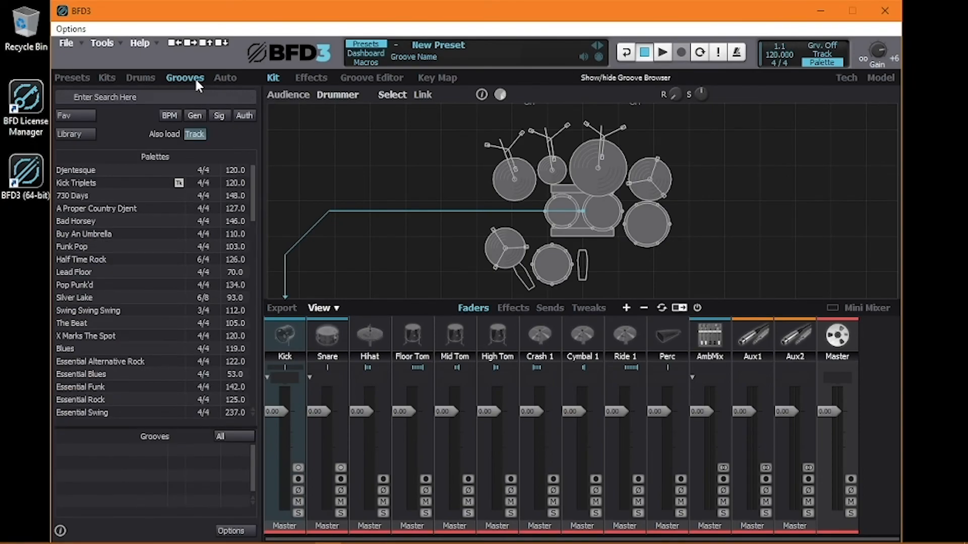
left_click(144, 79)
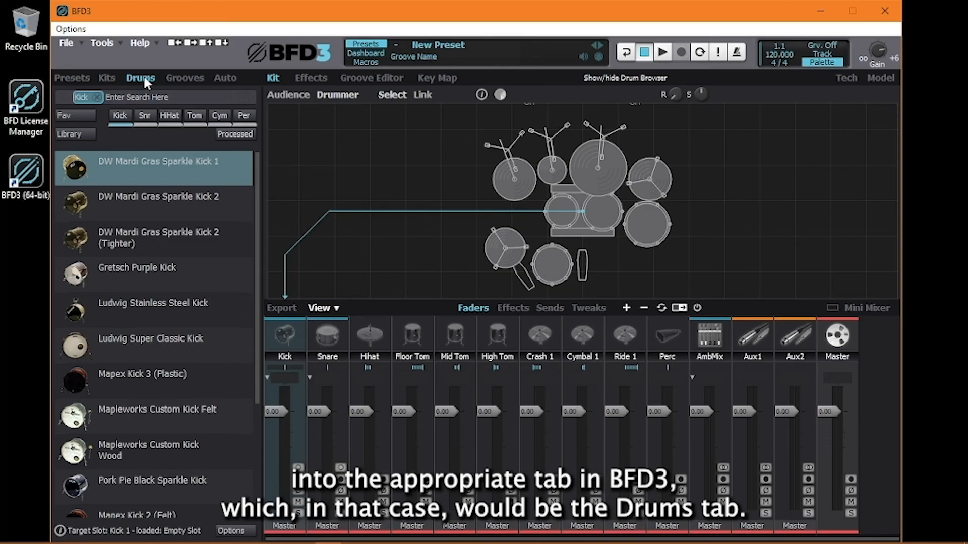
left_click(106, 78)
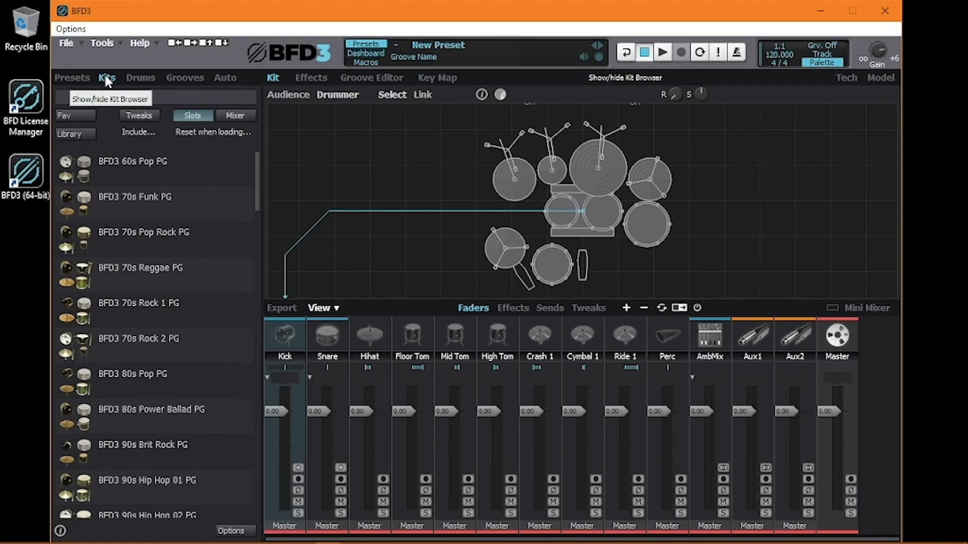
left_click(81, 135)
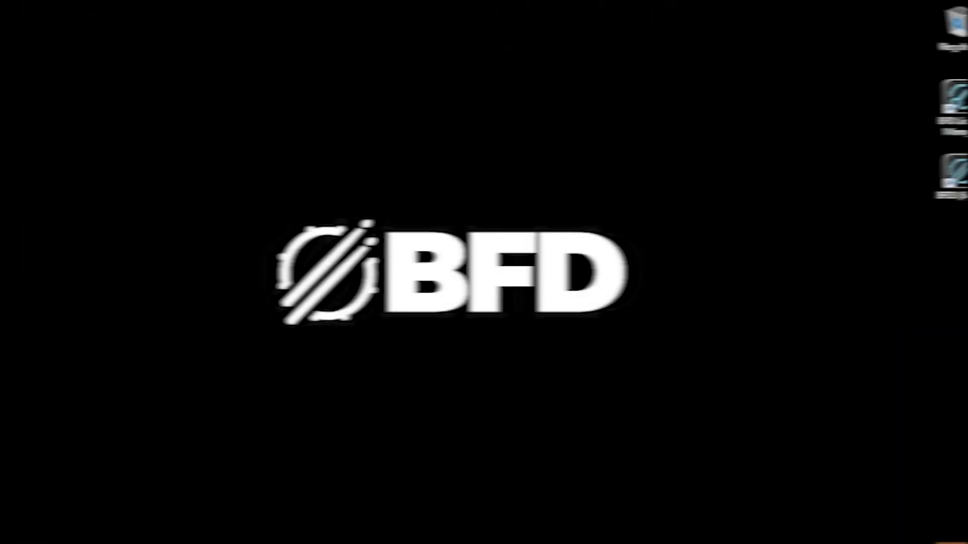